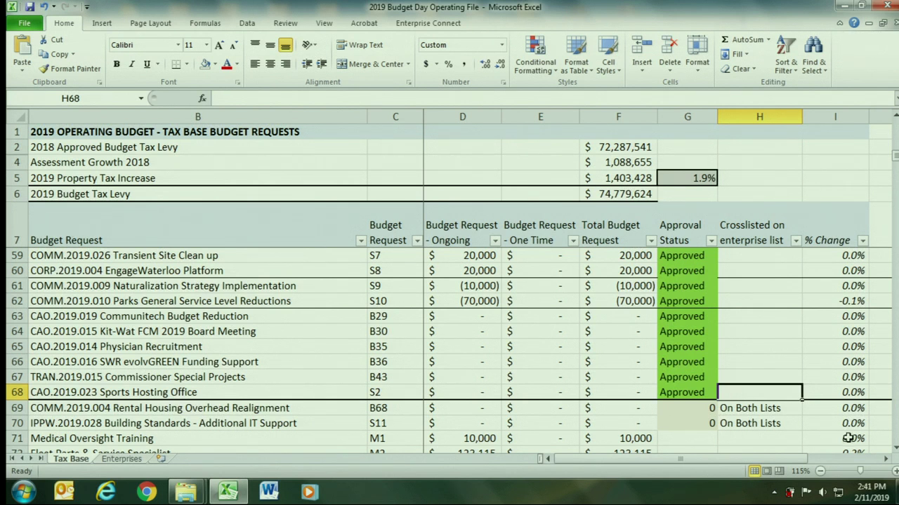
Save the workbook and fill budget request codes M7 and M10 in column C with yellow.
{"action": "left_click", "coordinate": [894, 448]}
{"action": "left_click", "coordinate": [894, 449]}
{"action": "left_click", "coordinate": [894, 449]}
{"action": "left_click", "coordinate": [895, 449]}
{"action": "left_click", "coordinate": [894, 449]}
{"action": "left_click", "coordinate": [894, 448]}
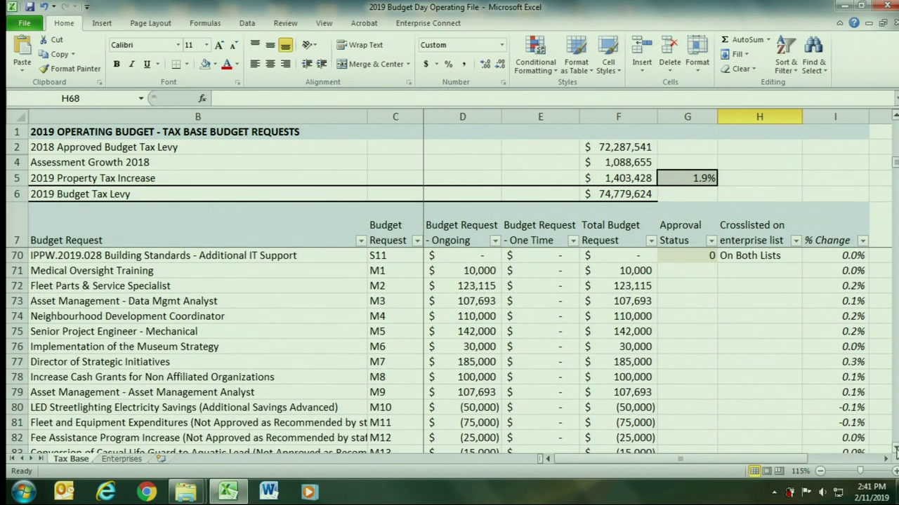
{"action": "left_click", "coordinate": [894, 449]}
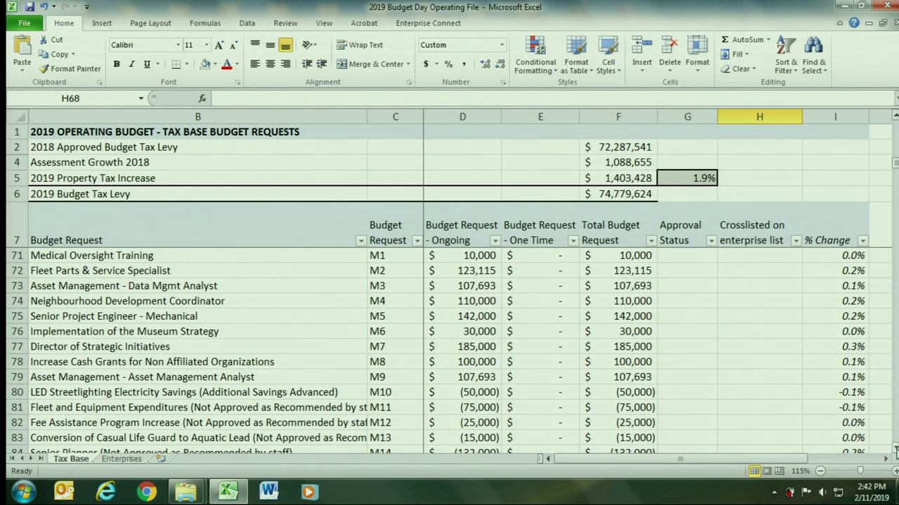
{"action": "left_click", "coordinate": [30, 7]}
{"action": "left_click", "coordinate": [403, 392]}
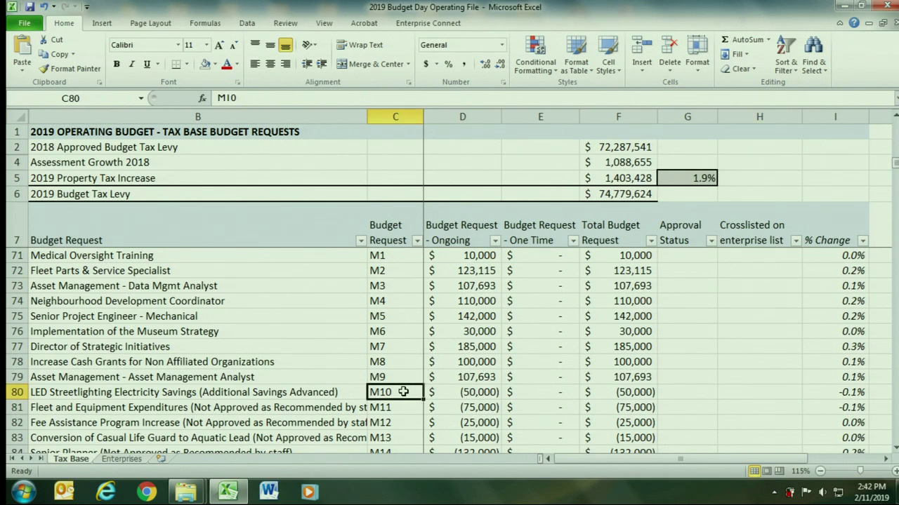
{"action": "left_click", "coordinate": [394, 347], "text": "ctrl"}
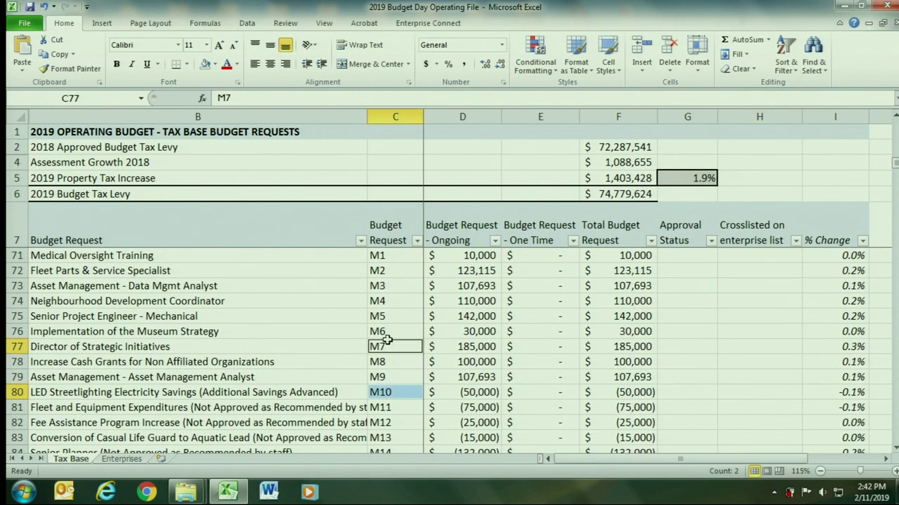
{"action": "left_click", "coordinate": [215, 64]}
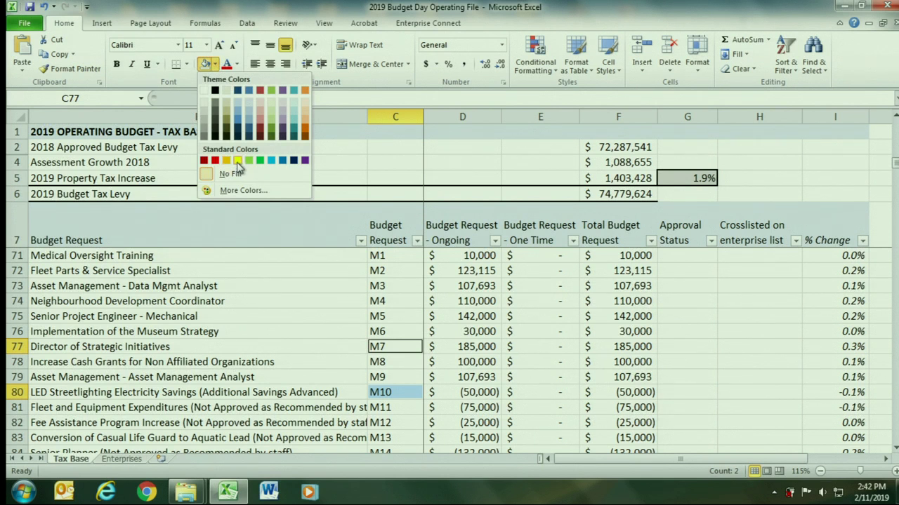
{"action": "left_click", "coordinate": [236, 161]}
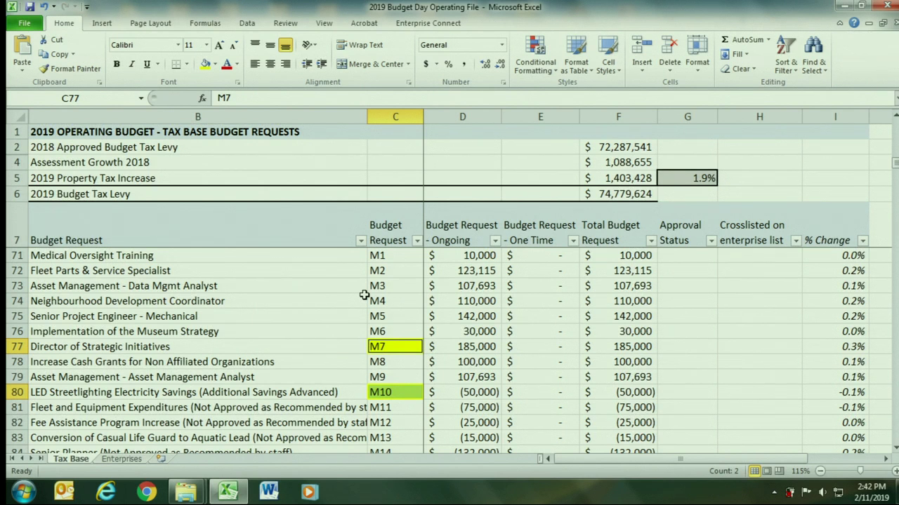
Highlight budget request codes M8, M5 and M2 in column C with the same yellow fill.
{"action": "left_click", "coordinate": [385, 257]}
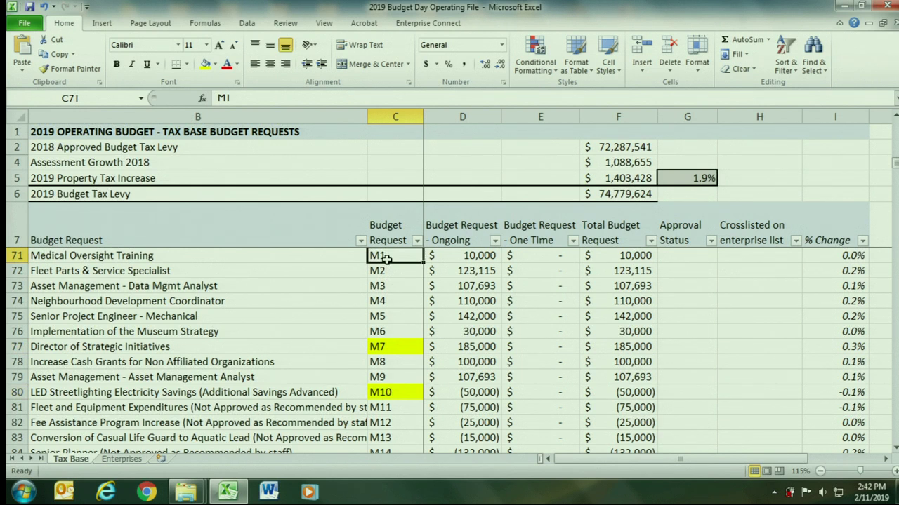
{"action": "scroll", "coordinate": [388, 260], "scroll_direction": "down", "scroll_amount": 1}
{"action": "scroll", "coordinate": [415, 288], "scroll_direction": "up", "scroll_amount": 1}
{"action": "left_click", "coordinate": [388, 362]}
{"action": "left_click", "coordinate": [205, 64]}
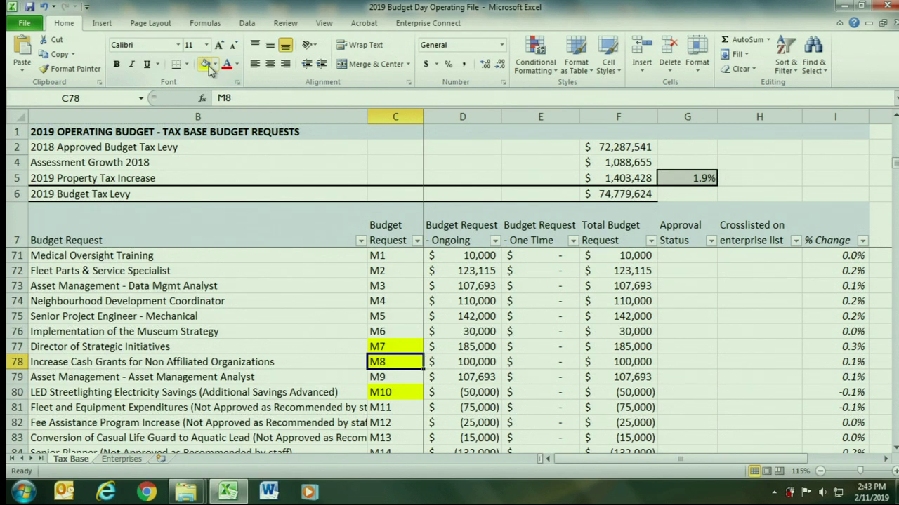
{"action": "left_click", "coordinate": [385, 318]}
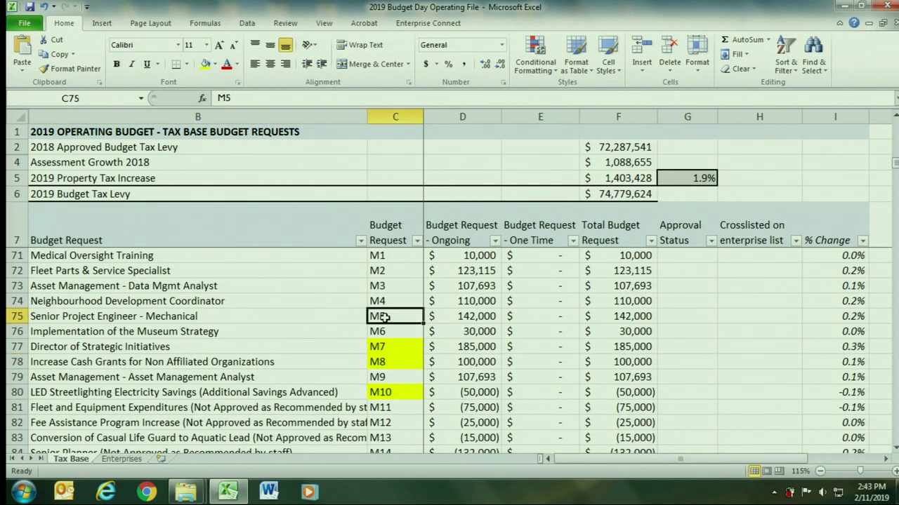
{"action": "left_click", "coordinate": [206, 64]}
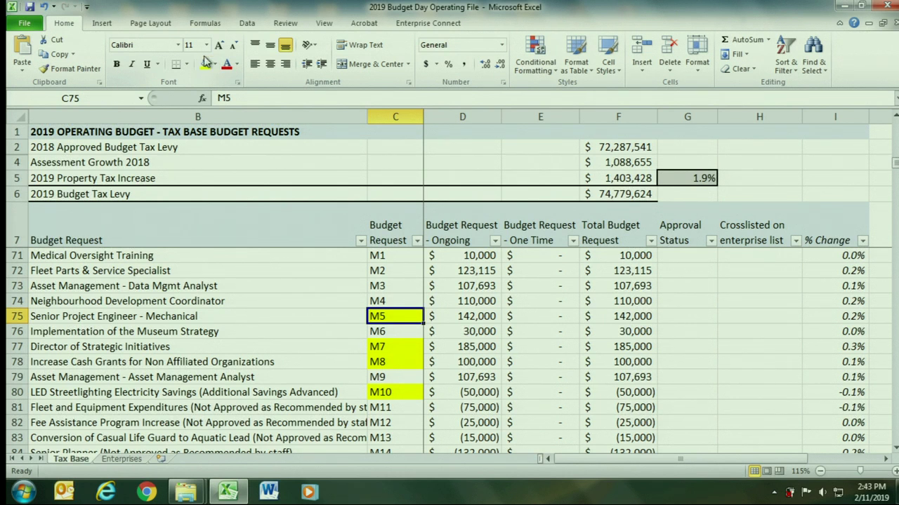
{"action": "left_click", "coordinate": [390, 274]}
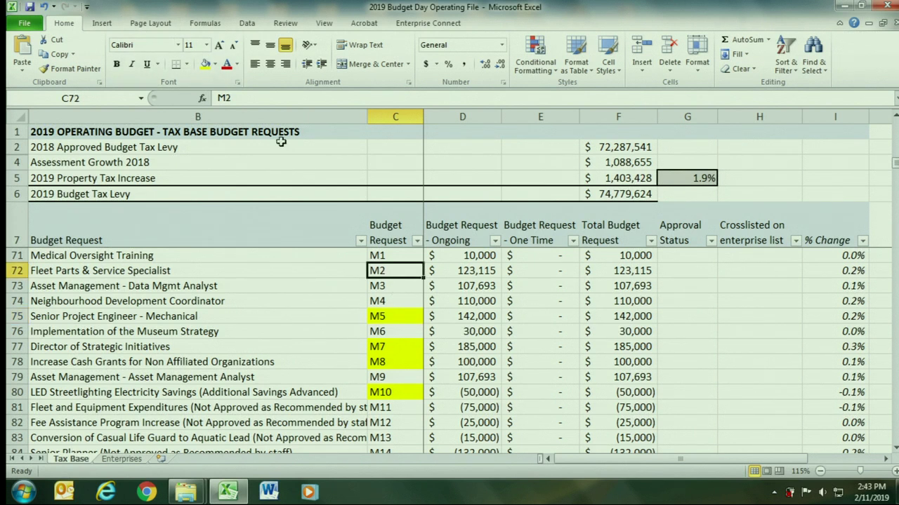
{"action": "left_click", "coordinate": [205, 64]}
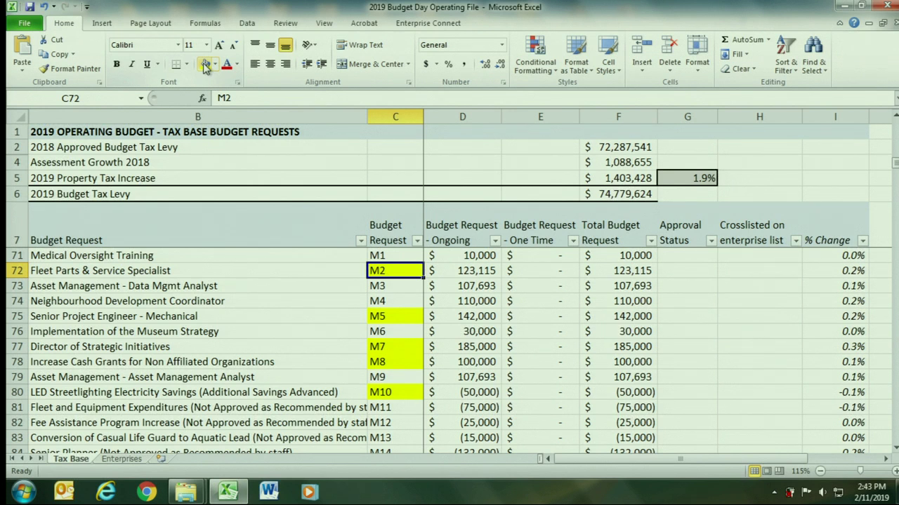
Fill the first "Added Item" cell, B87, with yellow and replace its text with "Operating Trsf to LPAT".
{"action": "scroll", "coordinate": [206, 280], "scroll_direction": "down", "scroll_amount": 2}
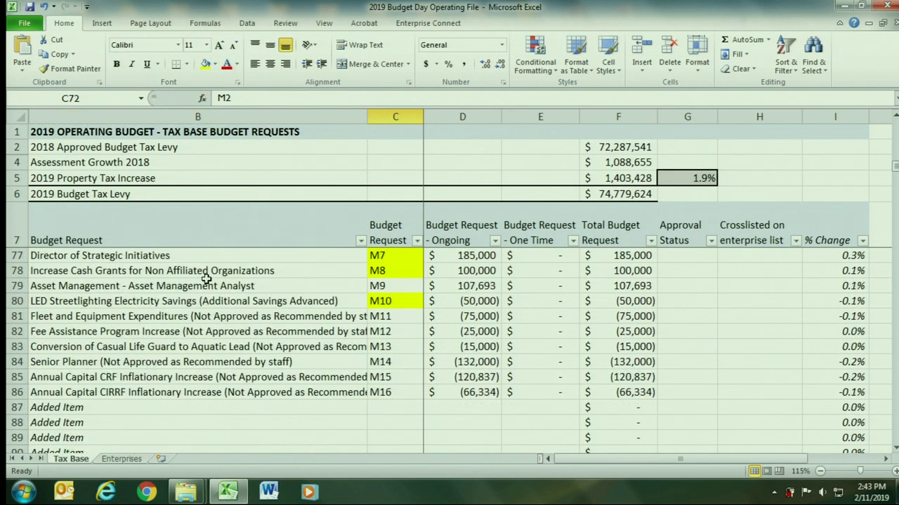
{"action": "left_click", "coordinate": [117, 408]}
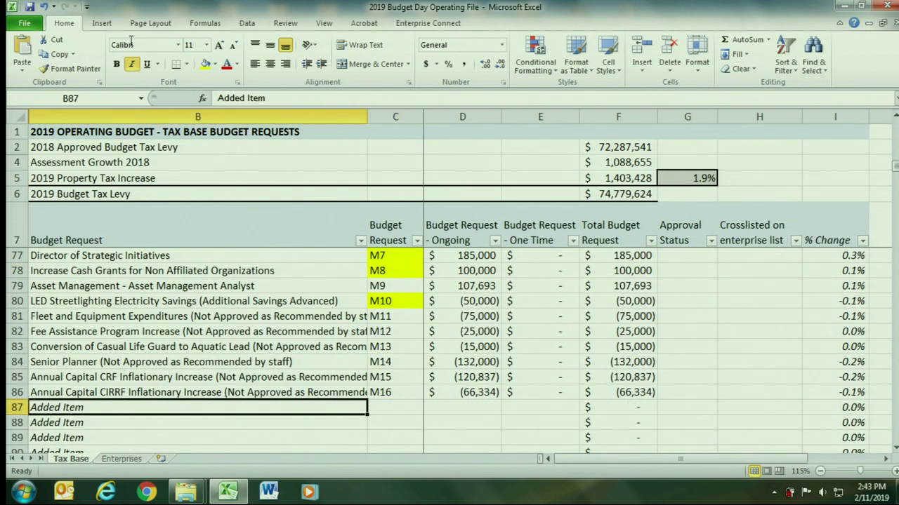
{"action": "left_click", "coordinate": [205, 64]}
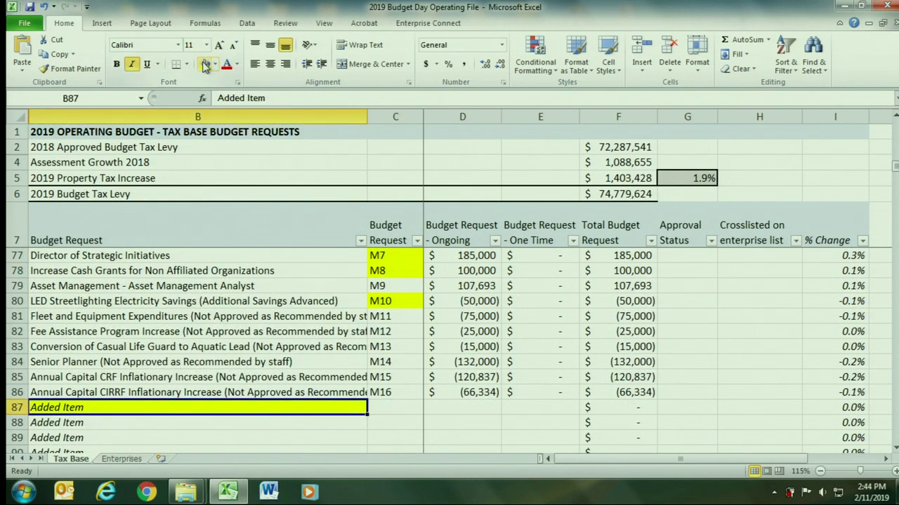
{"action": "type", "text": "Opera"}
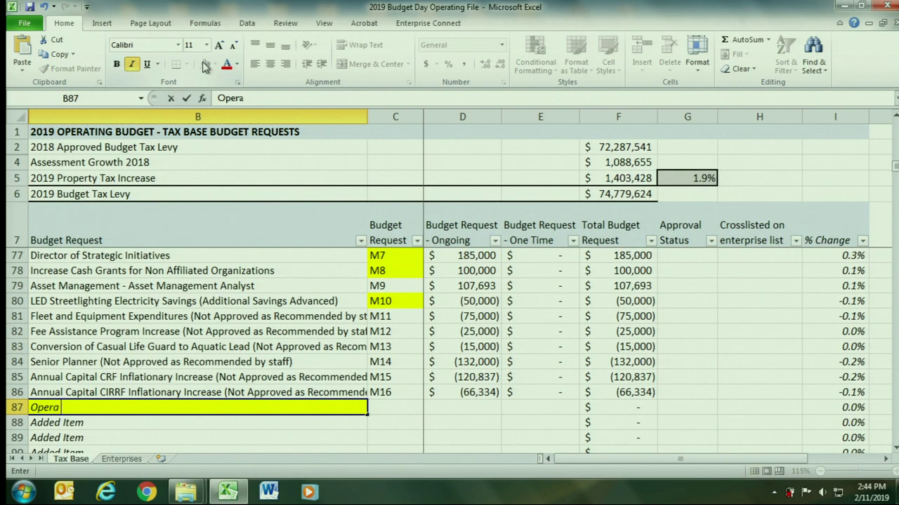
{"action": "type", "text": "ting Trsf to"}
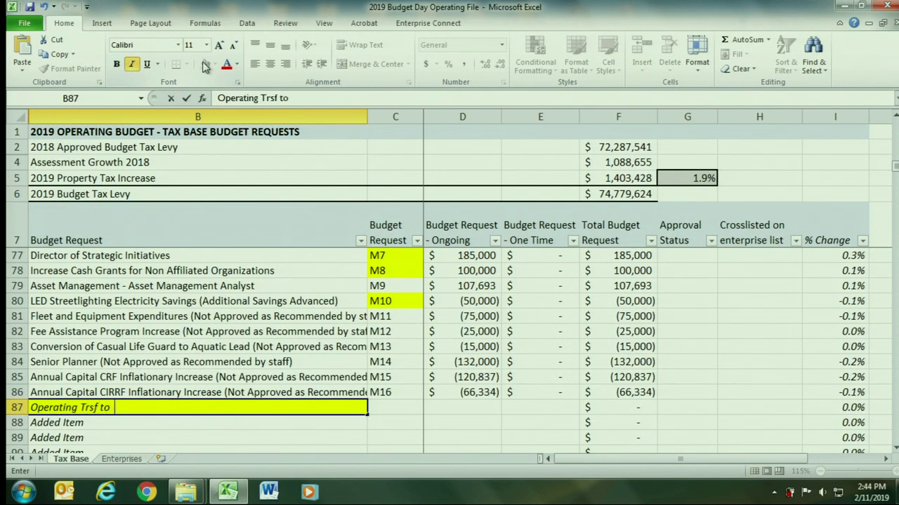
{"action": "type", "text": " LPAT"}
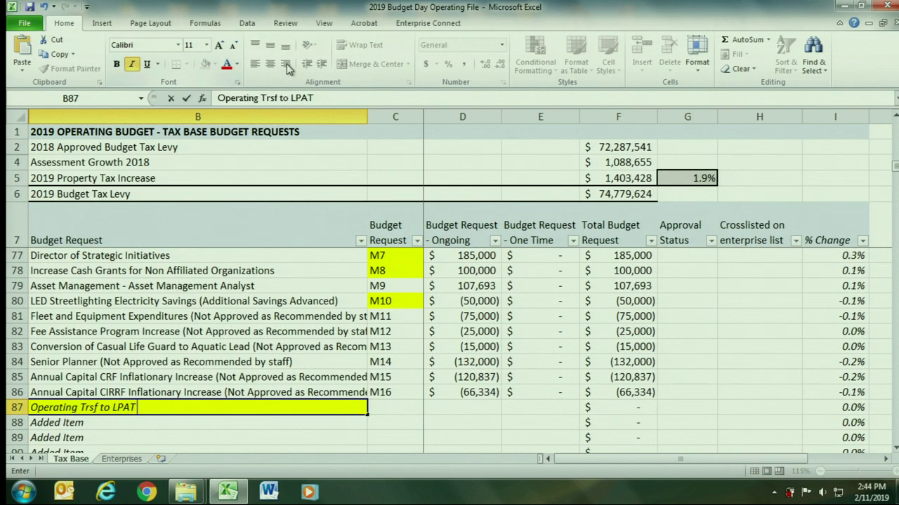
Enter -32000 as the ongoing budget request amount for Operating Trsf to LPAT in row 87.
{"action": "left_click", "coordinate": [465, 409]}
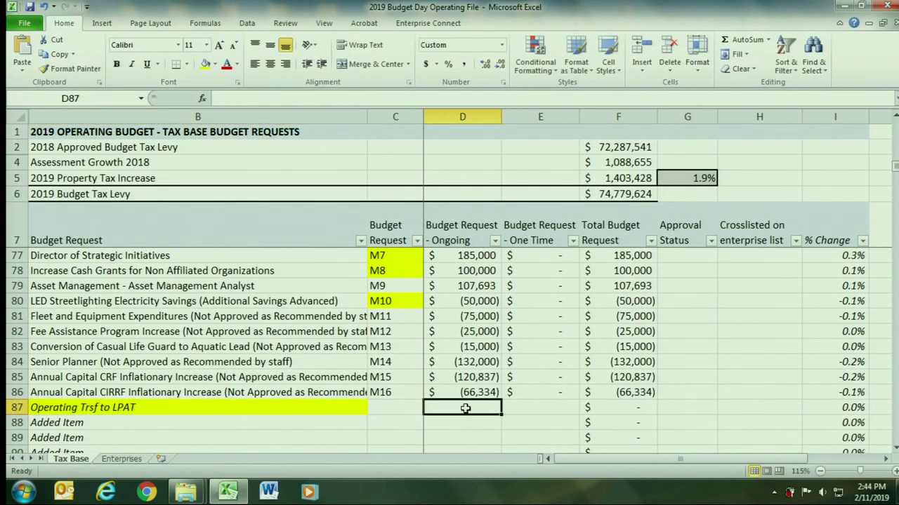
{"action": "type", "text": "-32000"}
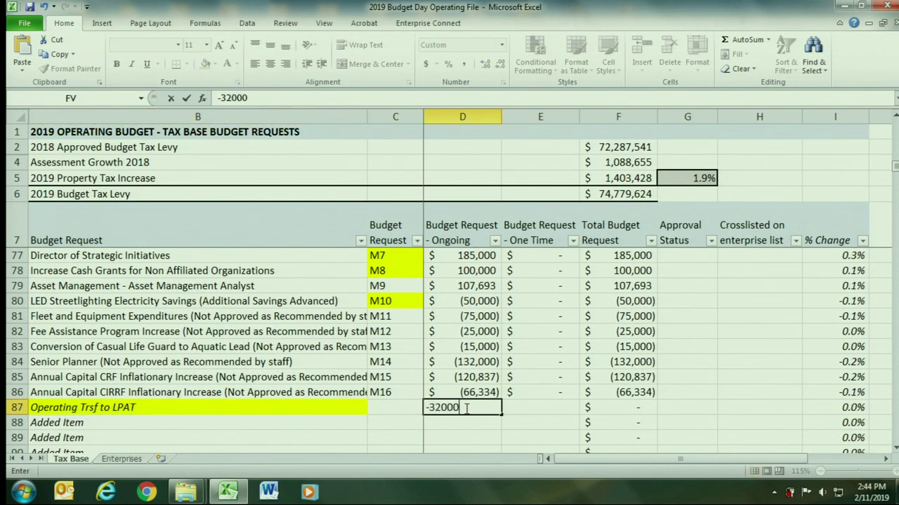
{"action": "key", "text": "Return"}
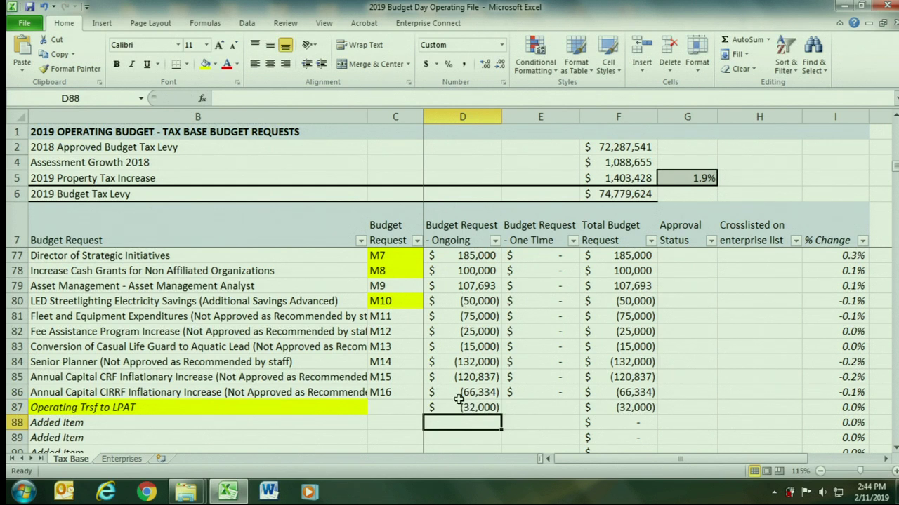
Fill the budget request code cell C87 with yellow and enter M17 in it.
{"action": "left_click", "coordinate": [395, 408]}
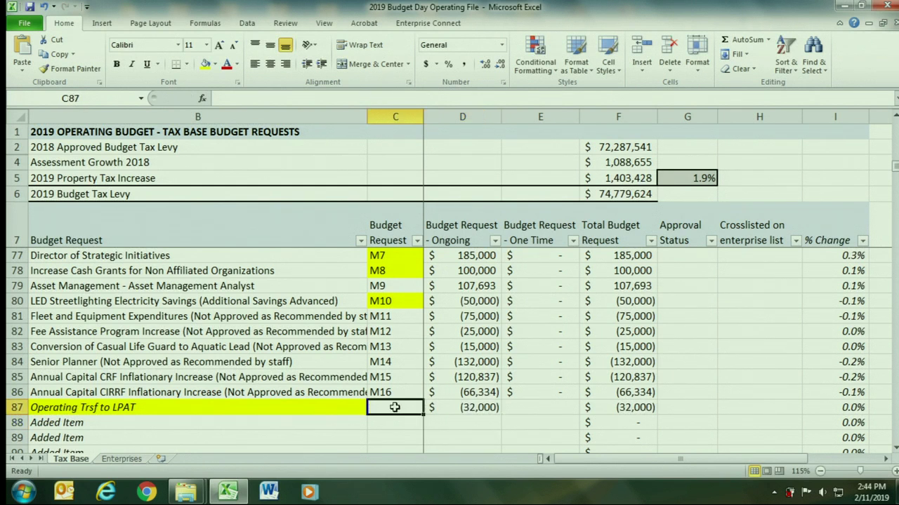
{"action": "left_click", "coordinate": [203, 64]}
{"action": "type", "text": "M17"}
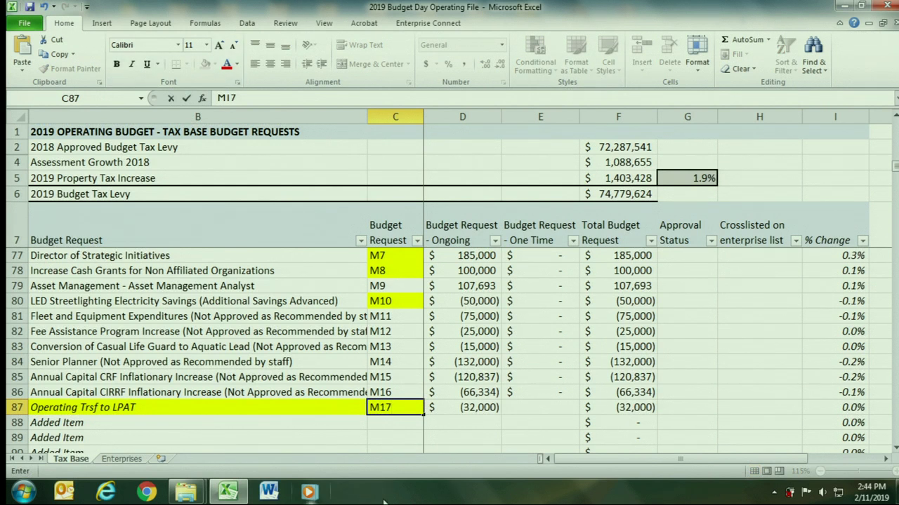
{"action": "left_click", "coordinate": [712, 408]}
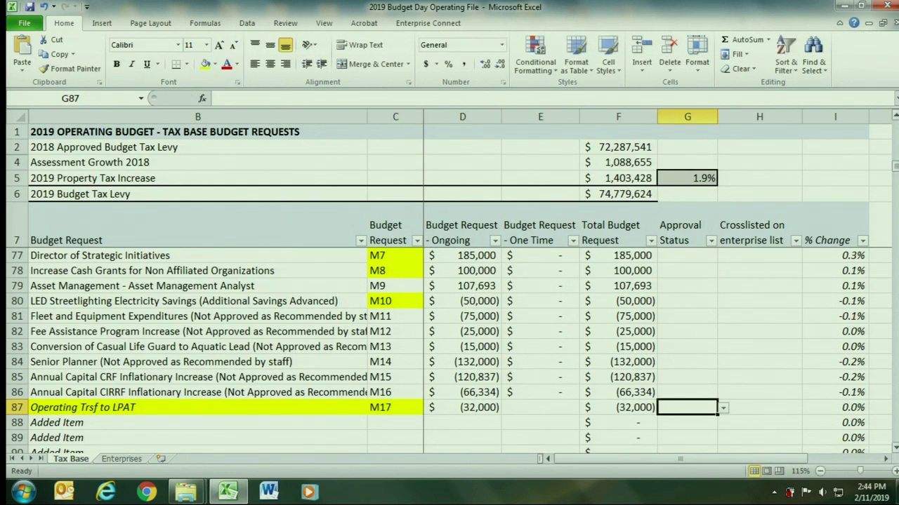
Set the approval status of LED Streetlighting Electricity Savings (M10) to Approved.
{"action": "scroll", "coordinate": [431, 344], "scroll_direction": "up", "scroll_amount": 2}
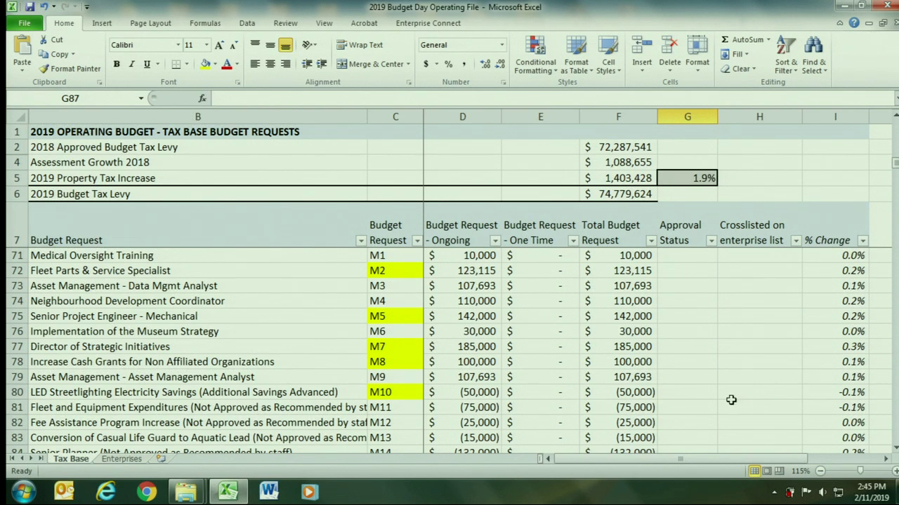
{"action": "left_click", "coordinate": [703, 394]}
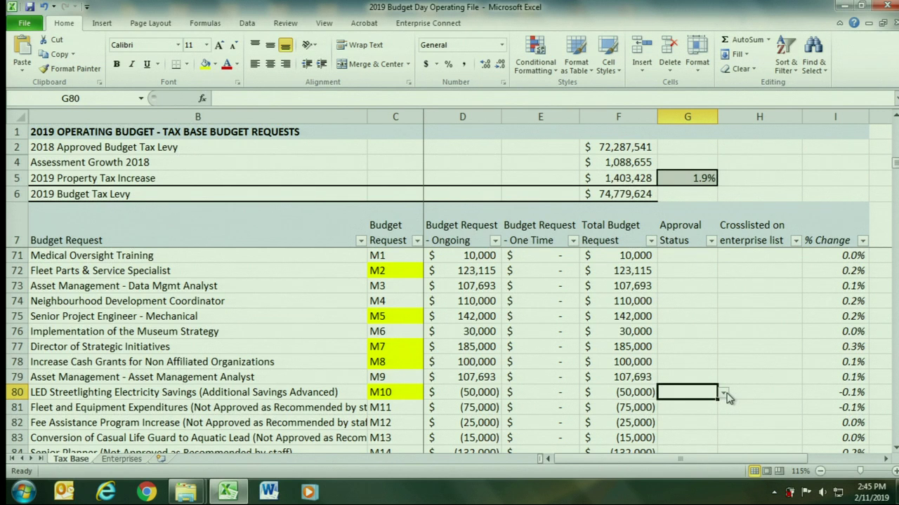
{"action": "left_click", "coordinate": [723, 394]}
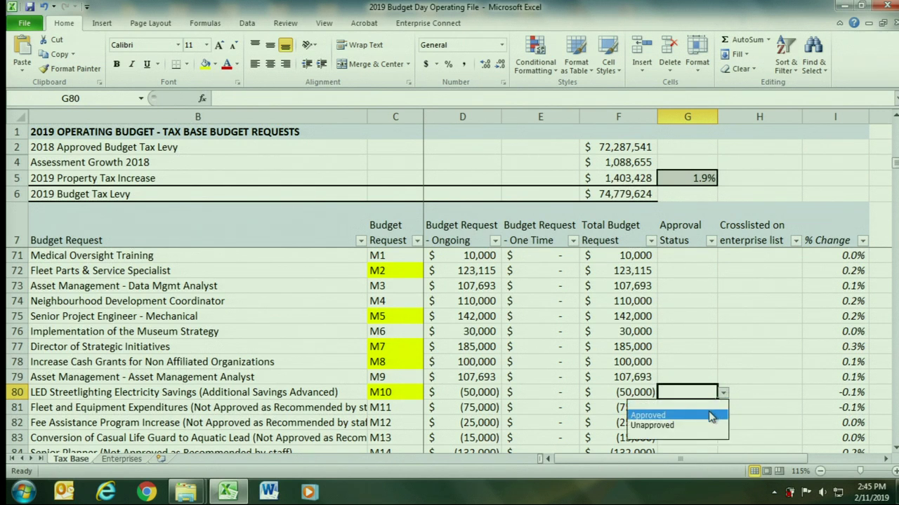
{"action": "left_click", "coordinate": [707, 412]}
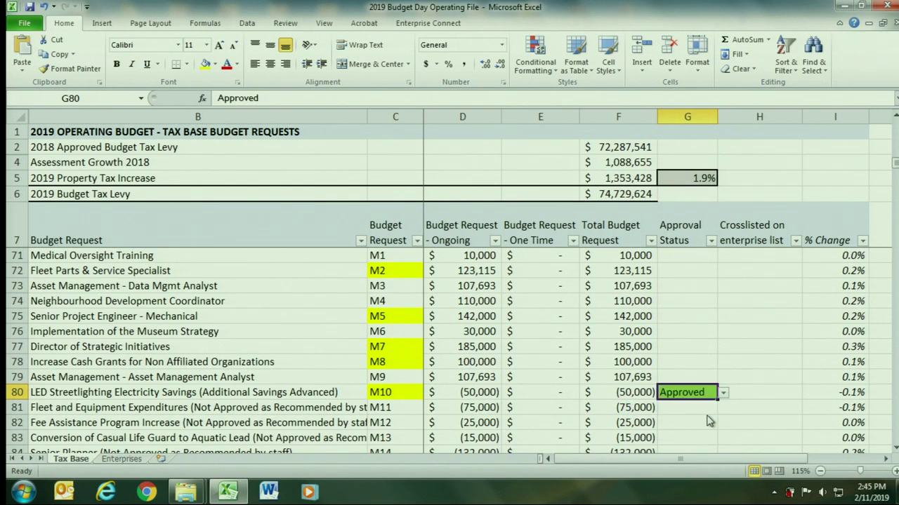
{"action": "left_click", "coordinate": [741, 391]}
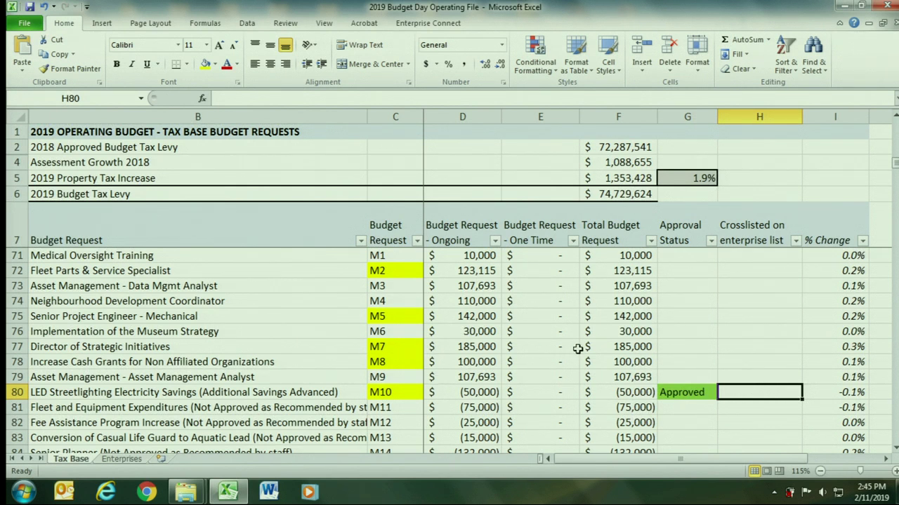
Select the approval status cell of the Director of Strategic Initiatives request (M7).
{"action": "left_click", "coordinate": [695, 346]}
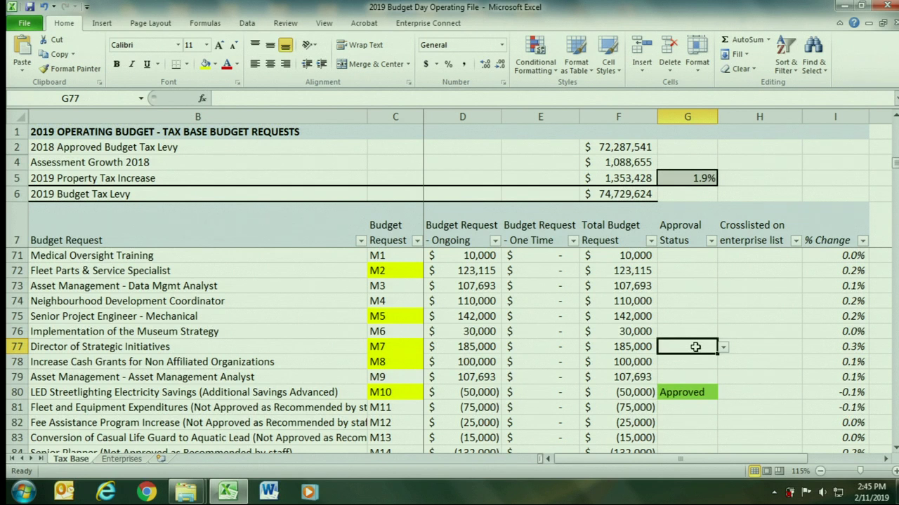